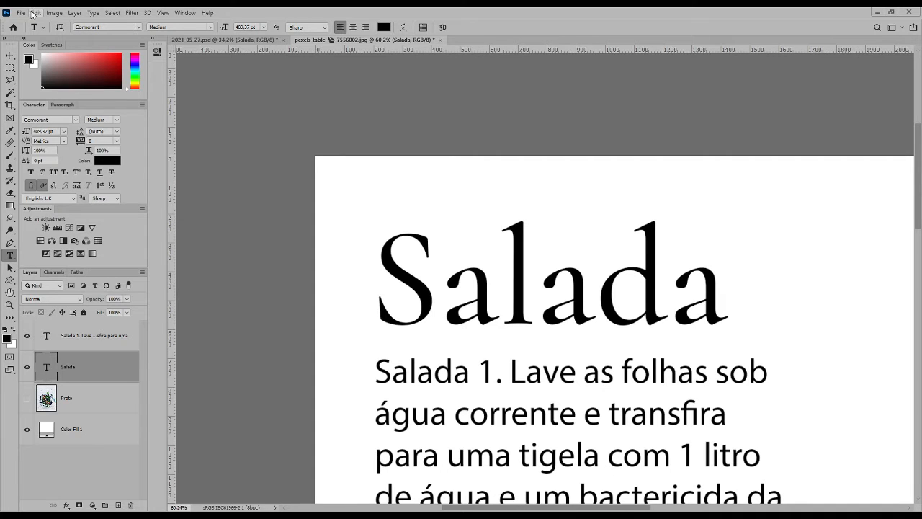
Step: Review the type preferences, including the option that commits text with the Esc key, and close them unchanged
click(33, 13)
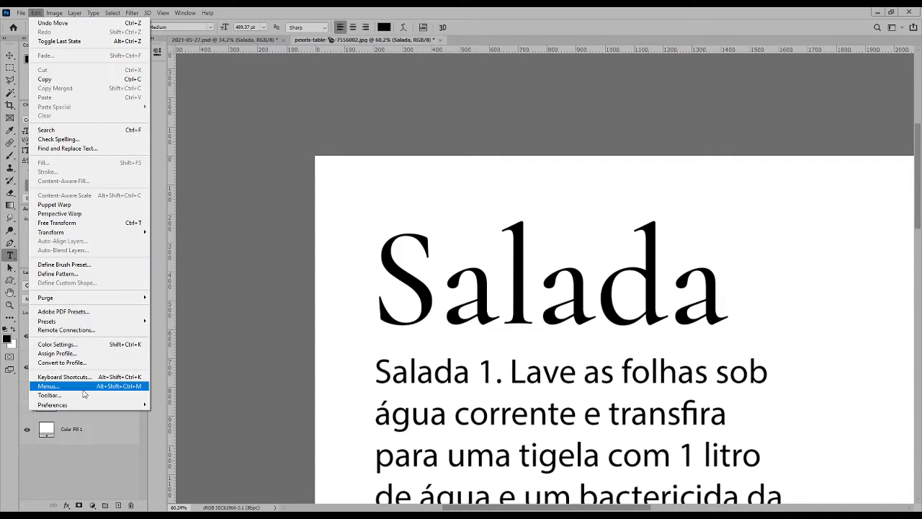
mouse_move(87, 408)
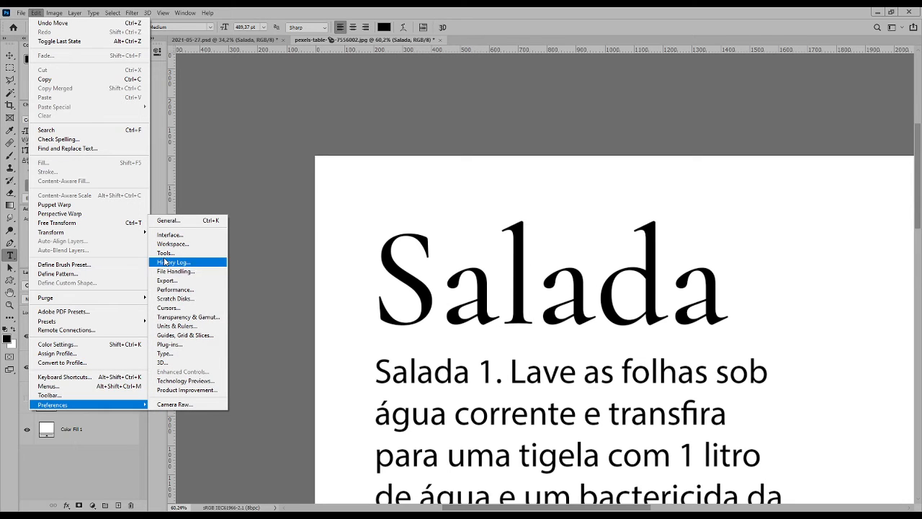
click(165, 353)
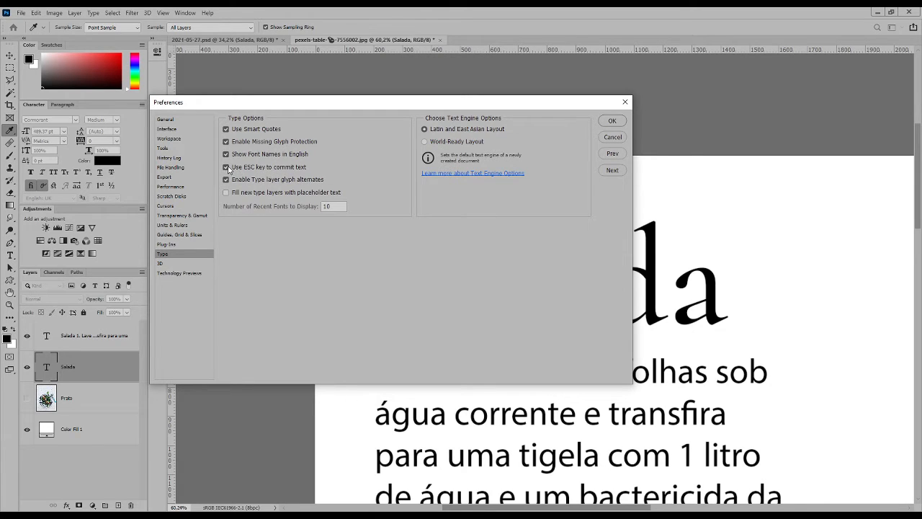
click(625, 103)
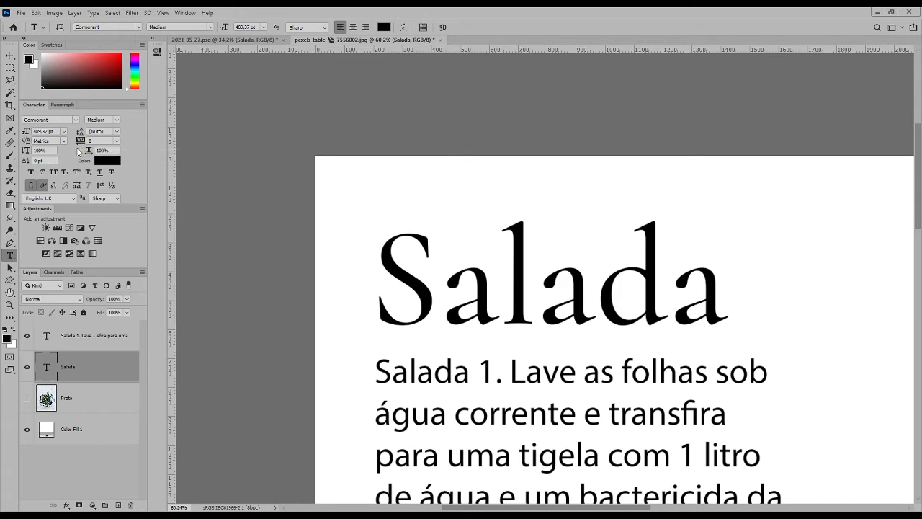
Step: Try tracking values of 25 and -25 on the Salada title
click(116, 142)
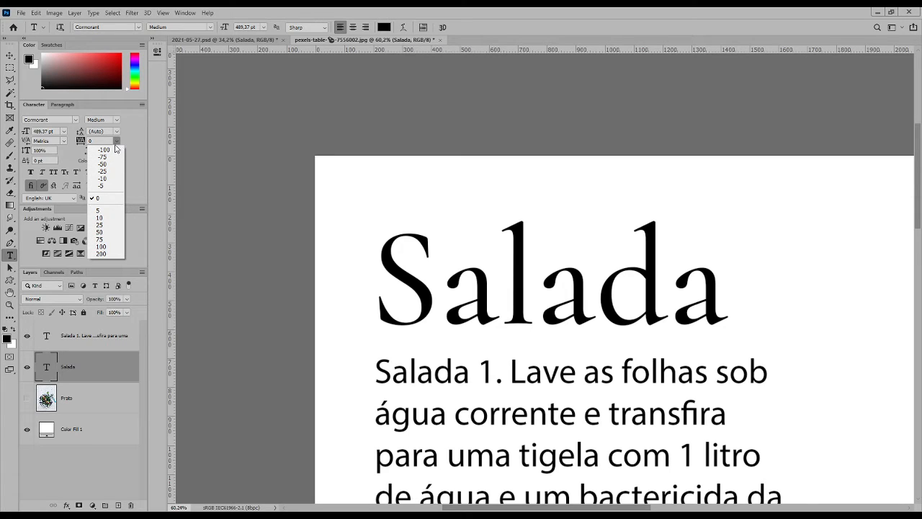
click(101, 226)
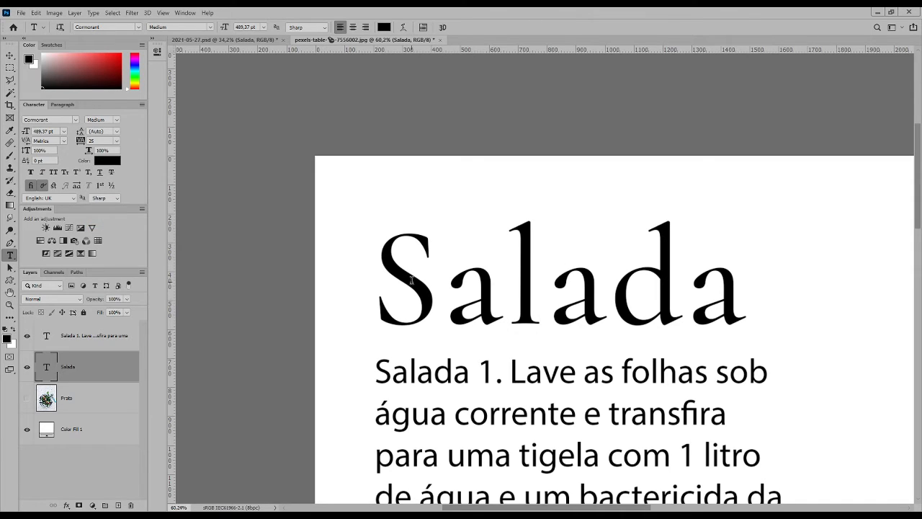
click(118, 140)
click(117, 172)
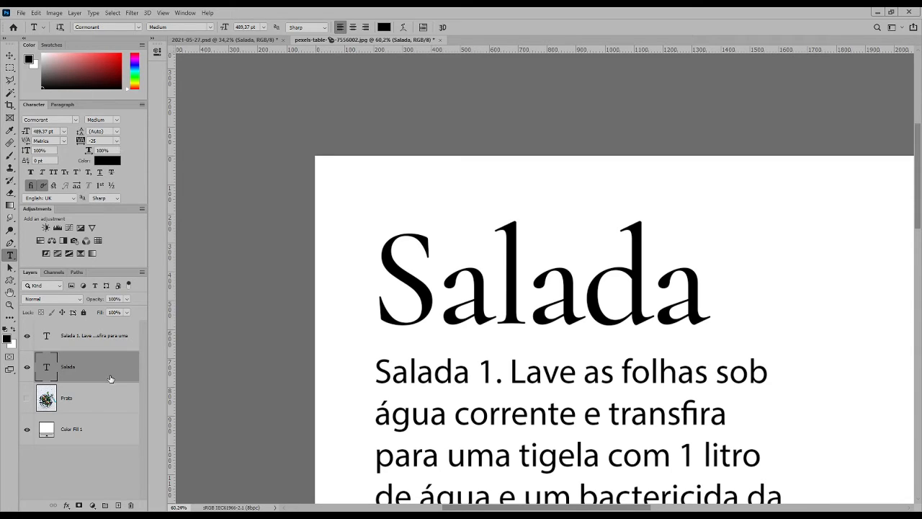
Step: Open the Salada title for editing with all its letters selected and hide the selection highlight
double_click(47, 367)
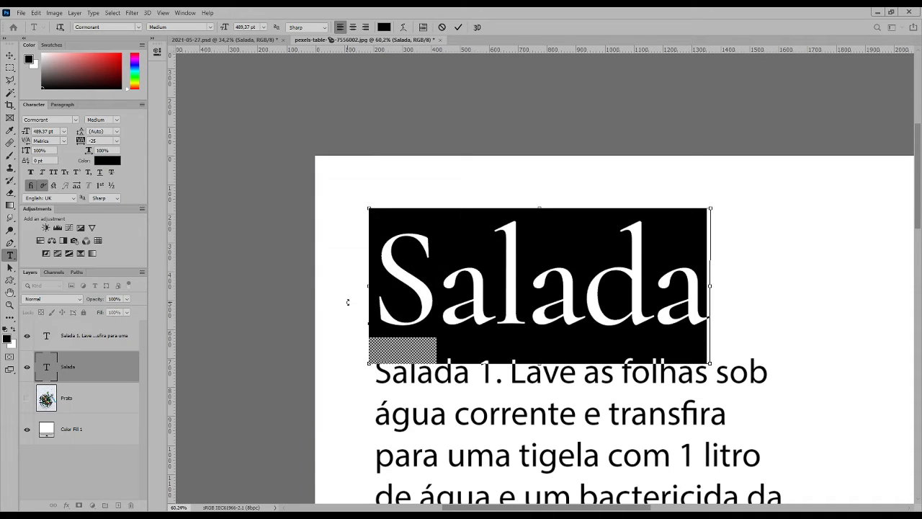
key(ctrl+h)
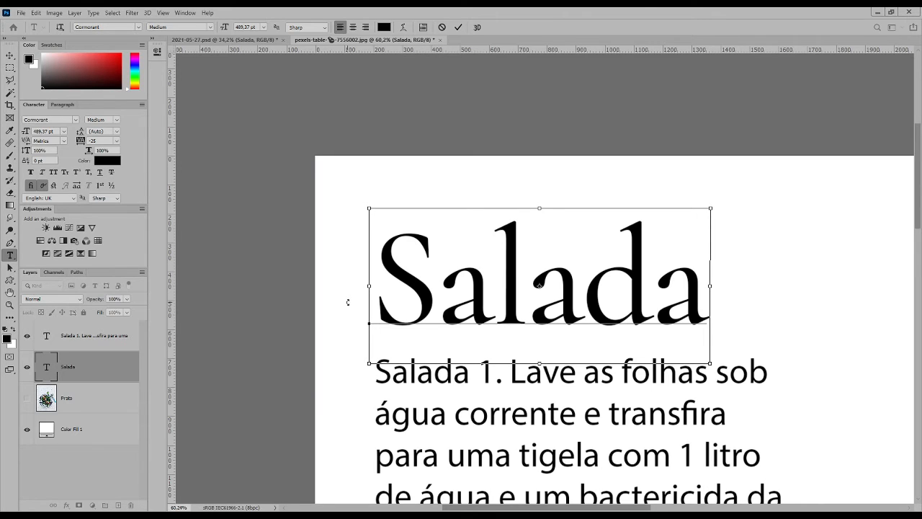
key(ctrl+Return)
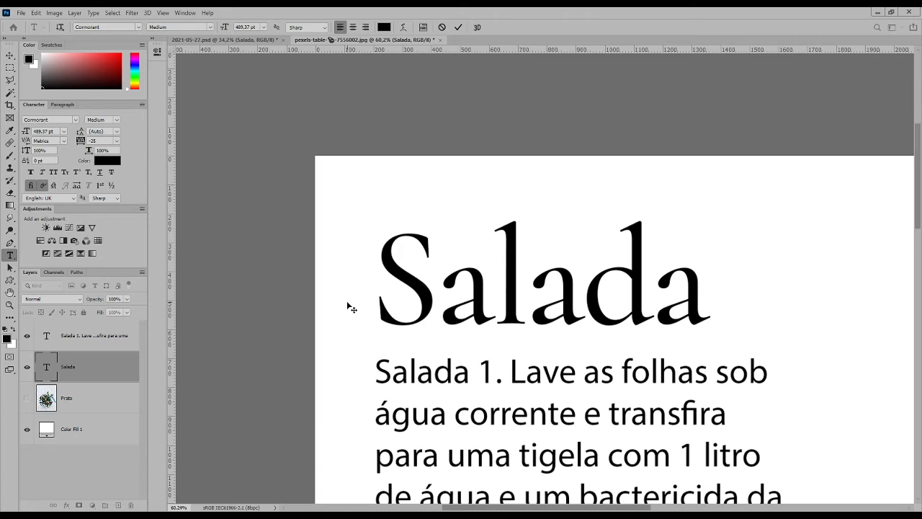
Step: Try tightening the title's tracking in small and large increments, to -45 and -125, and loosen it again
key(alt+Left)
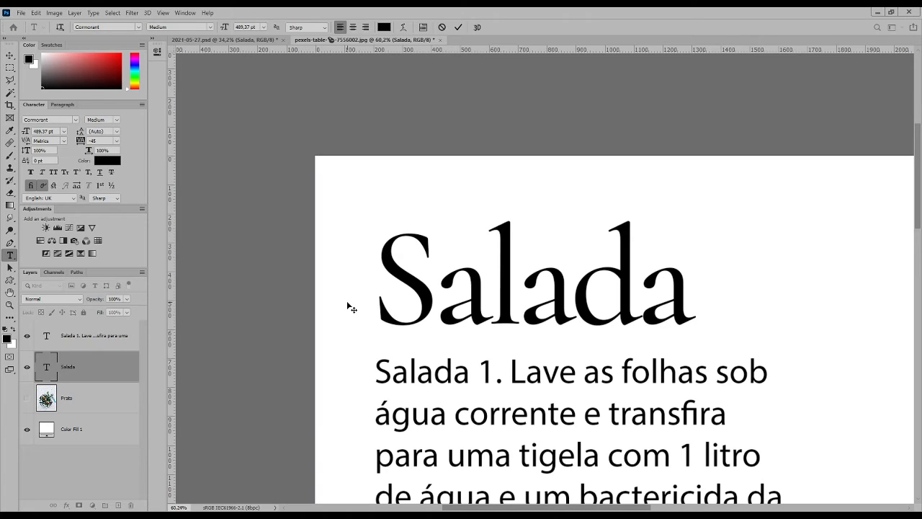
key(alt+Right)
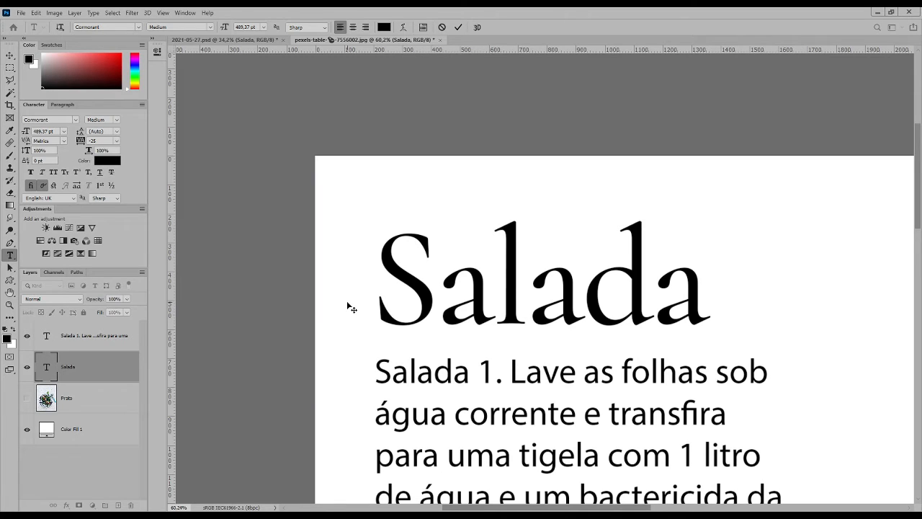
key(ctrl)
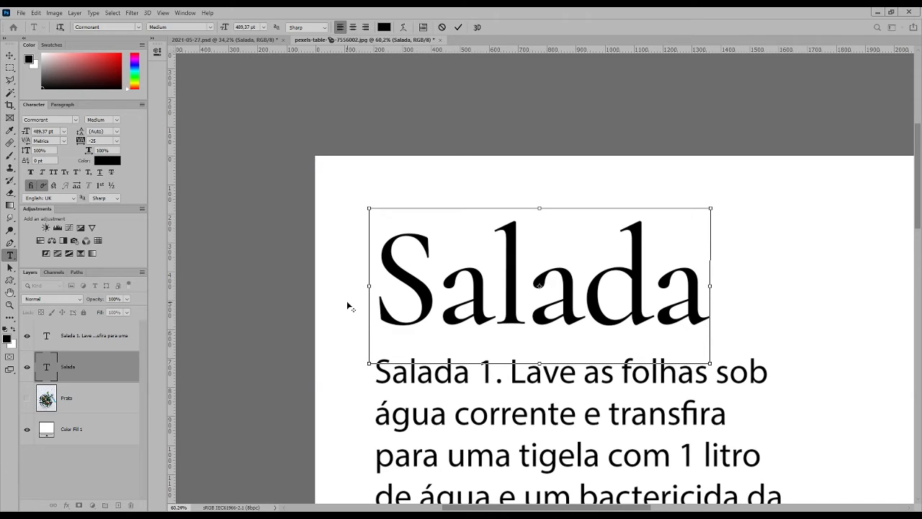
key(ctrl+alt+Left)
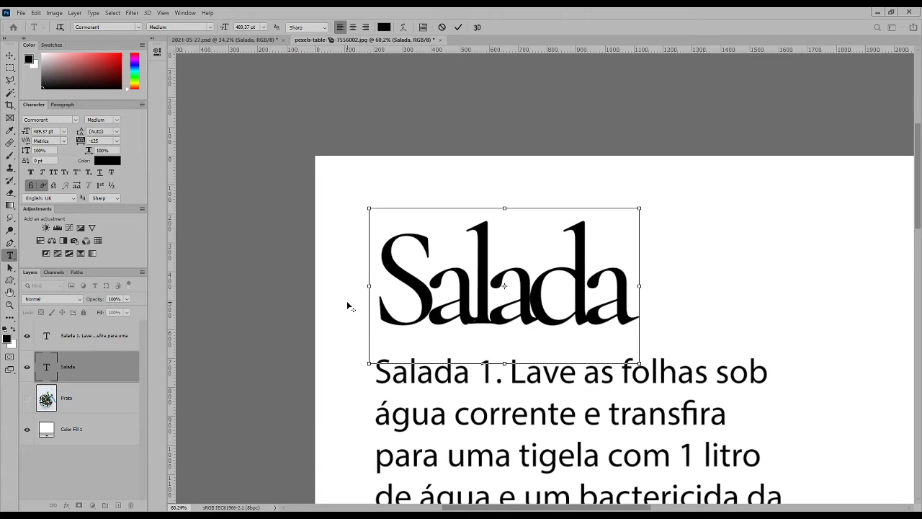
key(ctrl+alt+Right)
key(alt+Left)
key(alt+Left)
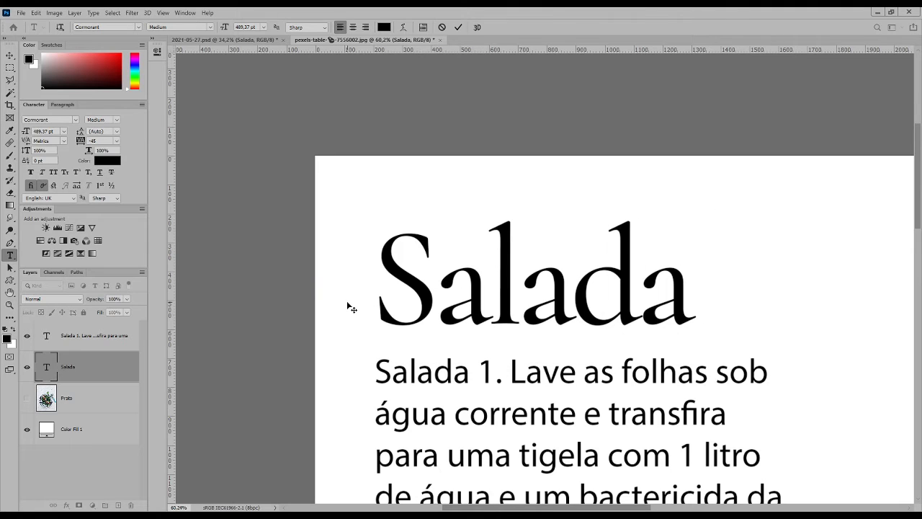
key(alt+Right)
Step: Set the tracking of the Salada title to -40
click(113, 141)
text(-40)
key(Return)
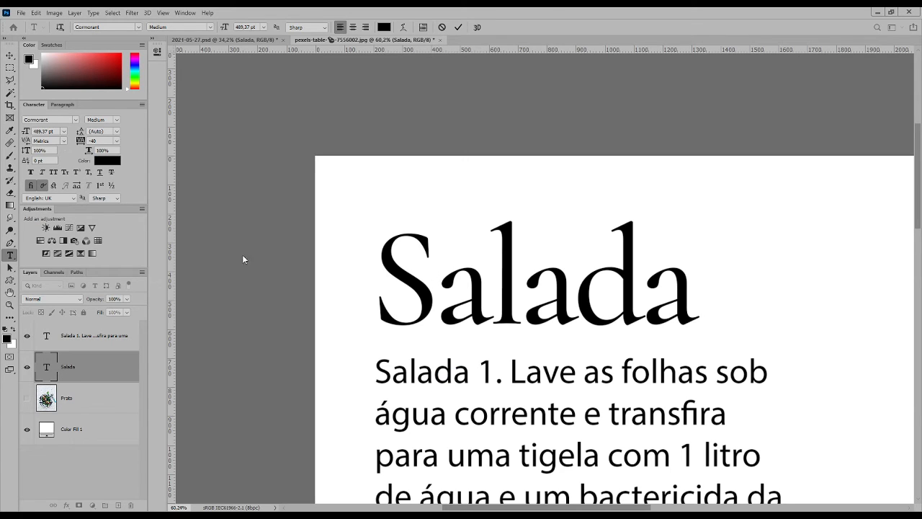
Step: Set the Salada title's kerning method to Optical and commit the text edit
mouse_move(443, 283)
click(63, 141)
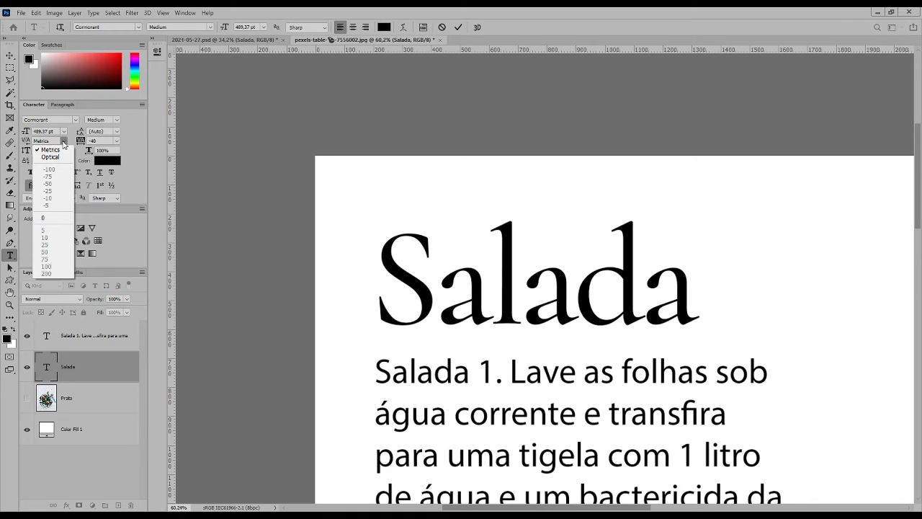
click(60, 157)
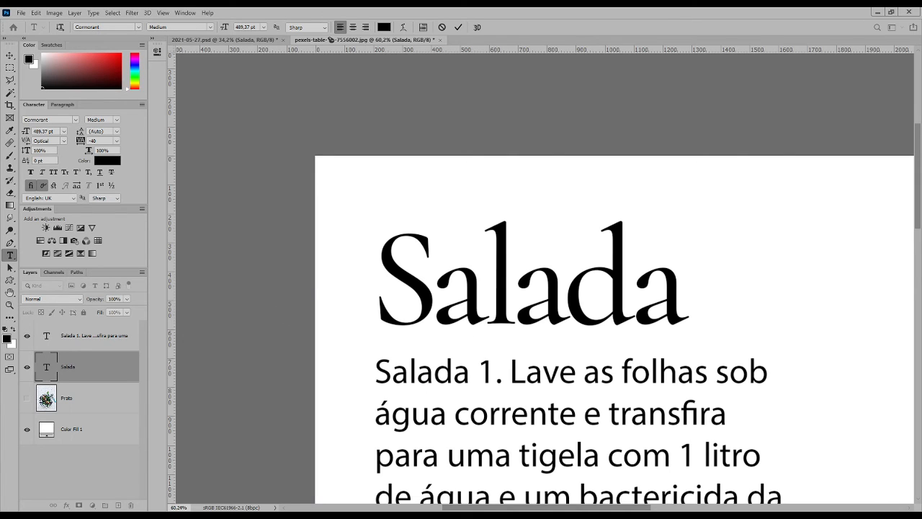
click(46, 367)
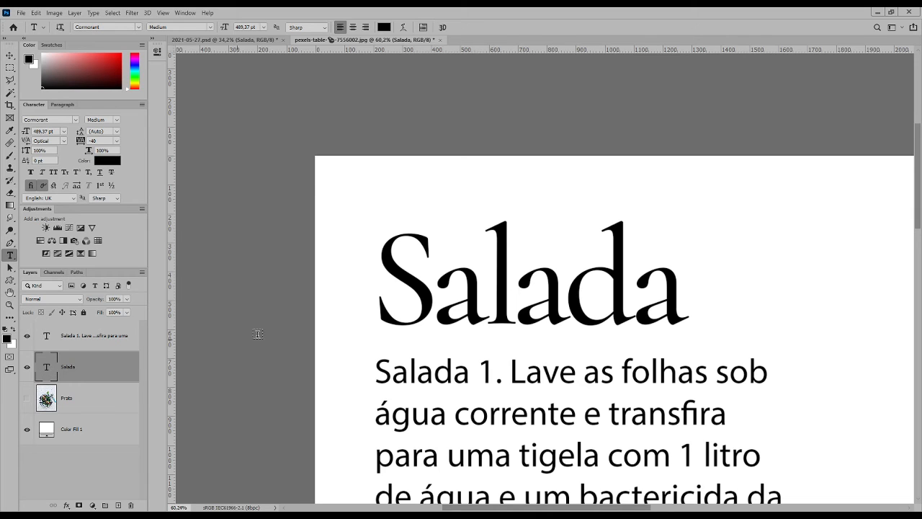
Step: Reopen the Salada title for editing and move the text cursor through its letters
double_click(53, 366)
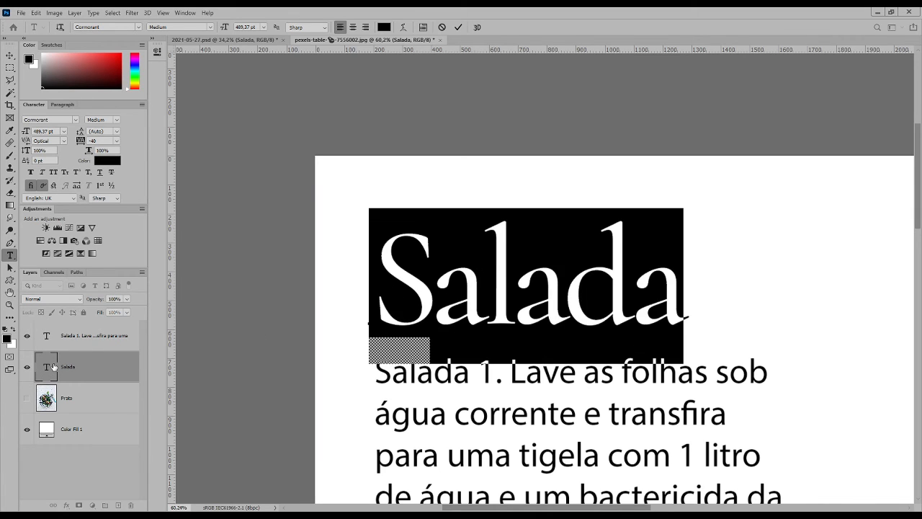
key(Left)
key(Left)
key(Left)
key(Left)
key(Left)
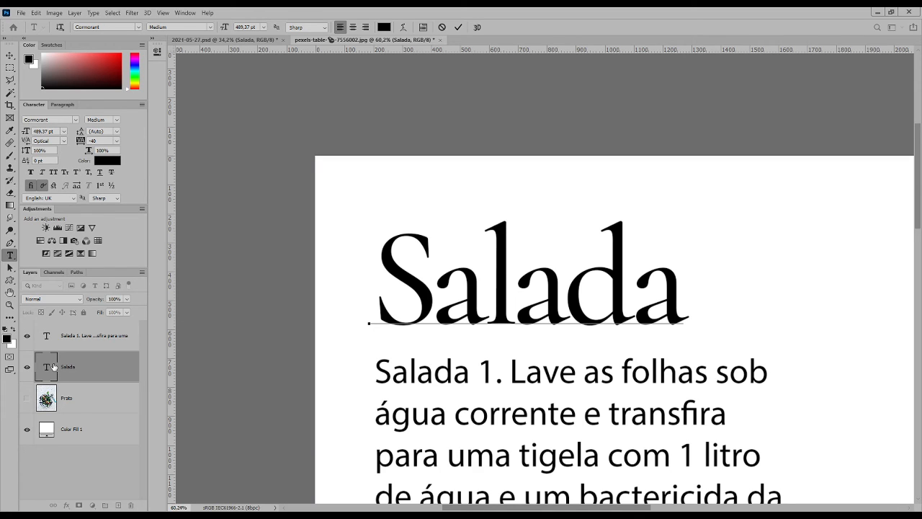
Step: Try widening the spacing of the entire Salada title by one increment and revert it
key(ctrl+a)
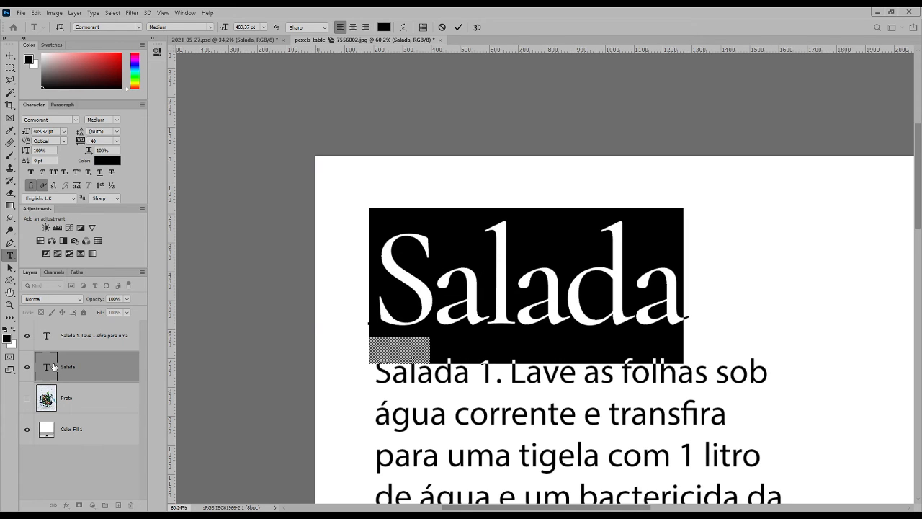
key(alt+Right)
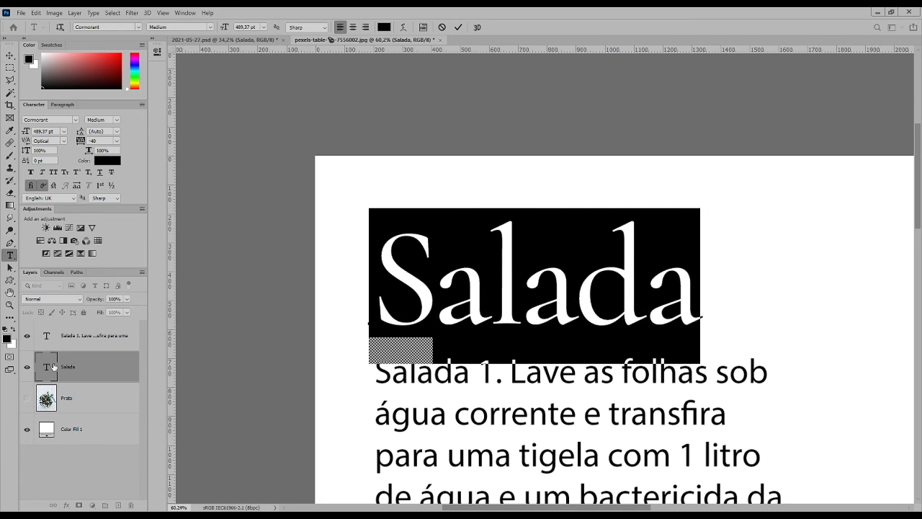
key(alt+Left)
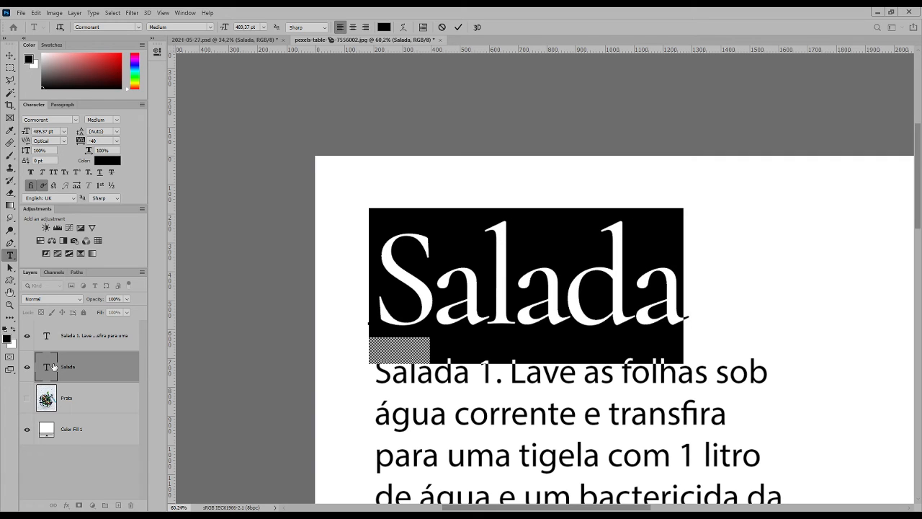
Step: Place the text cursor between the S and the first a of Salada and tighten that pair's kerning to -52
key(Left)
key(Left)
key(Left)
key(Left)
key(Left)
key(Left)
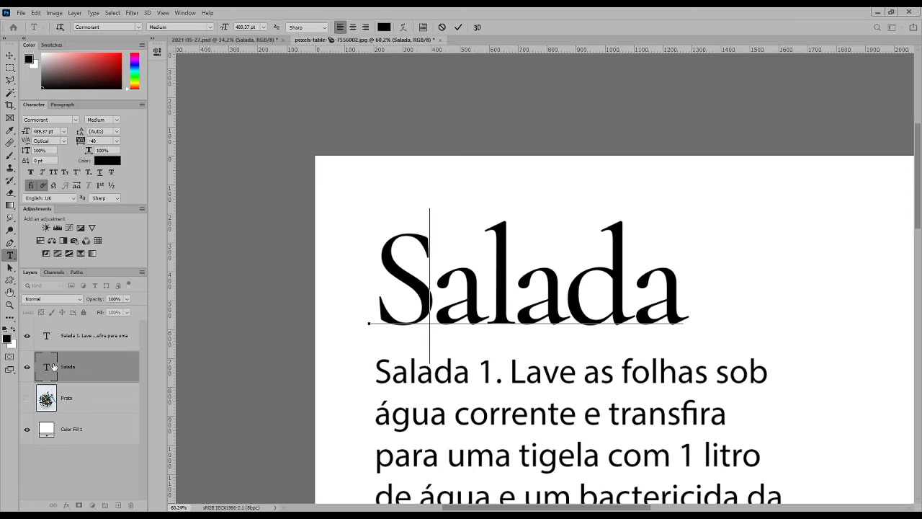
key(alt+Left)
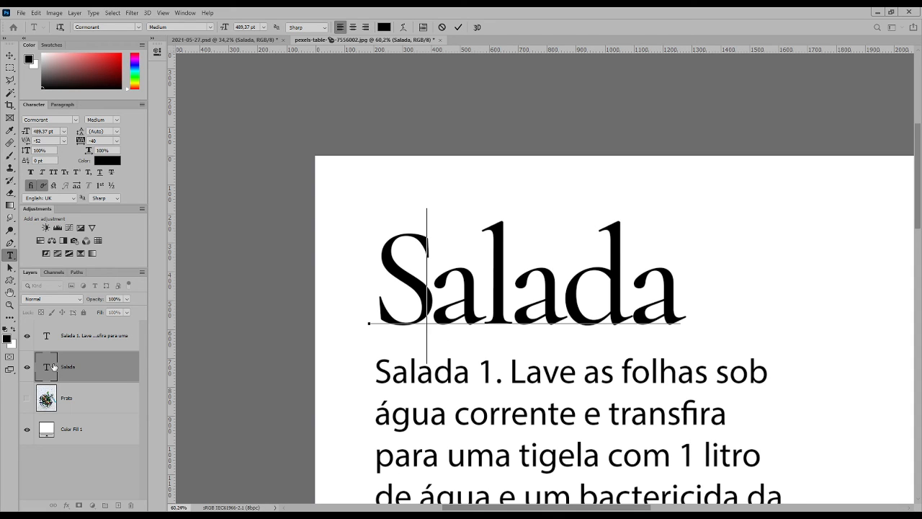
key(alt+Right)
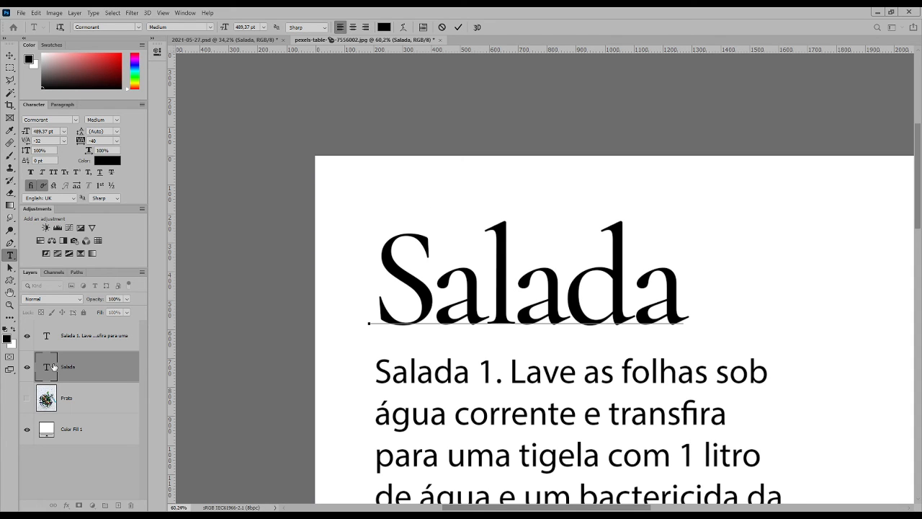
key(alt+Left)
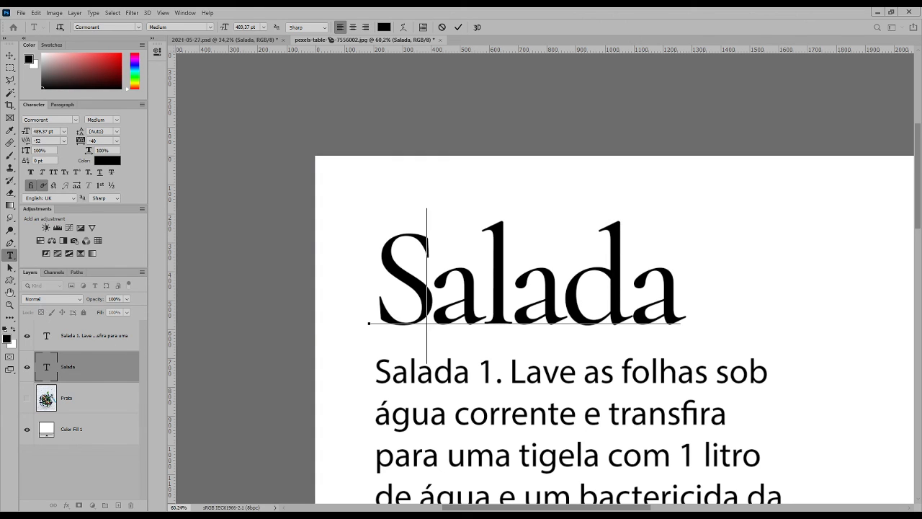
Step: Set the kerning between the S and the first a to -40 and commit the text edit
click(52, 141)
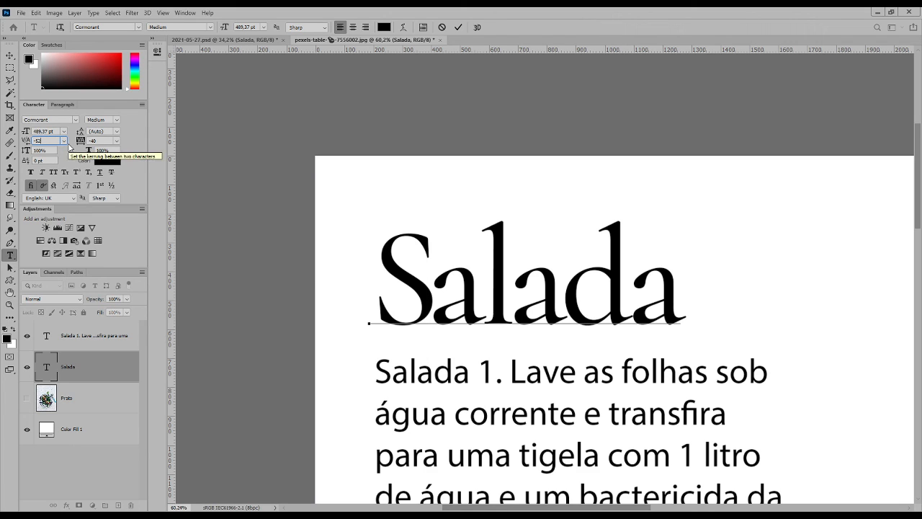
text(-40)
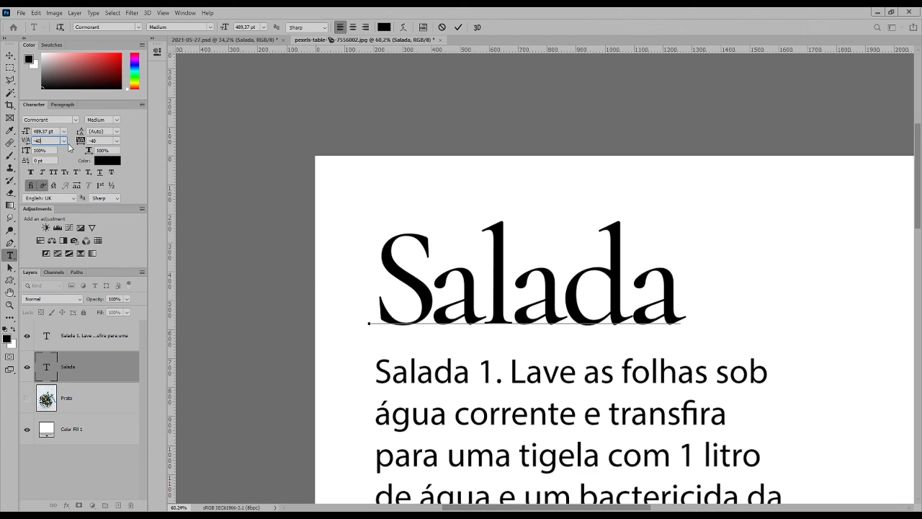
key(Tab)
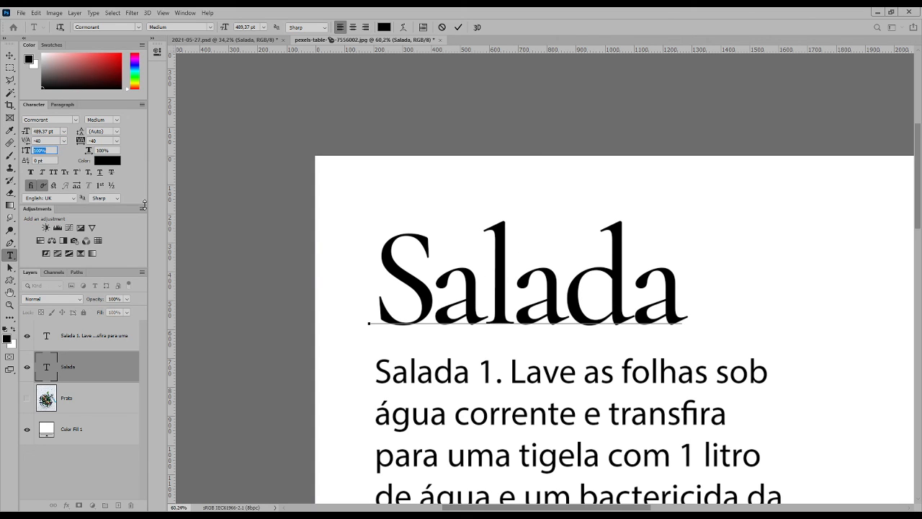
key(Return)
key(ctrl+Return)
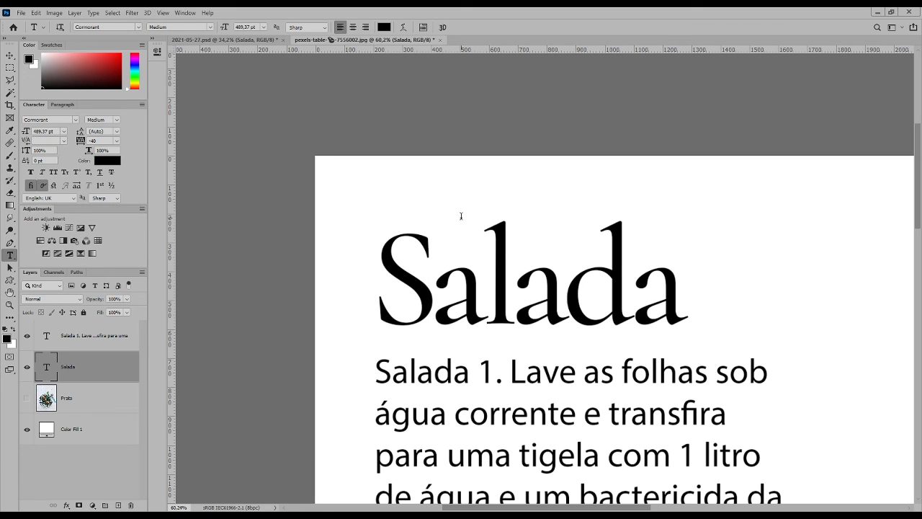